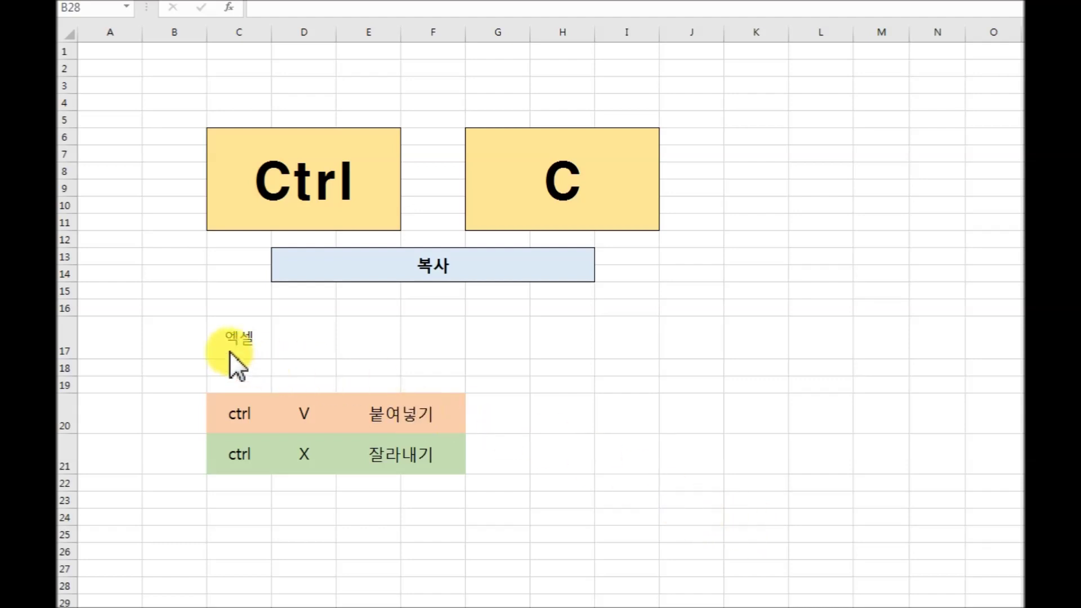
Copy 엑셀 from C17 and paste a copy into G17.
click(243, 340)
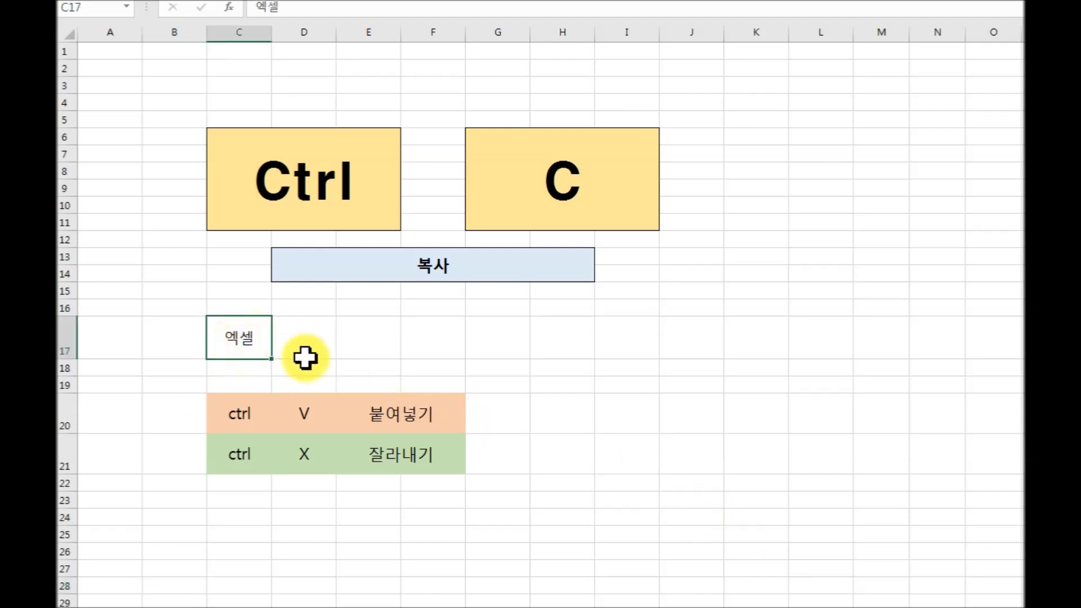
key(ctrl+c)
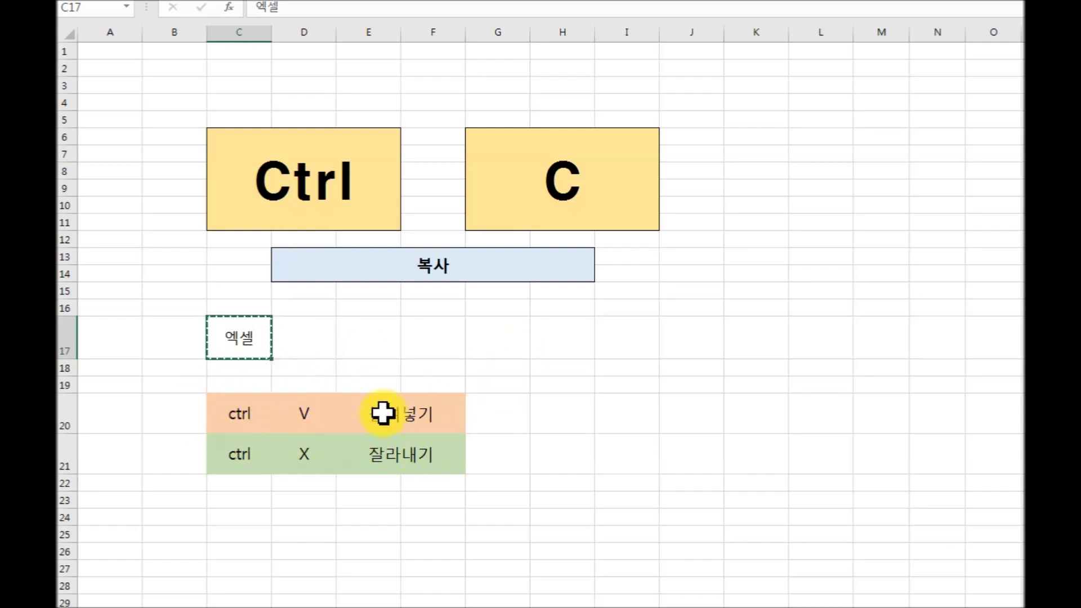
click(494, 338)
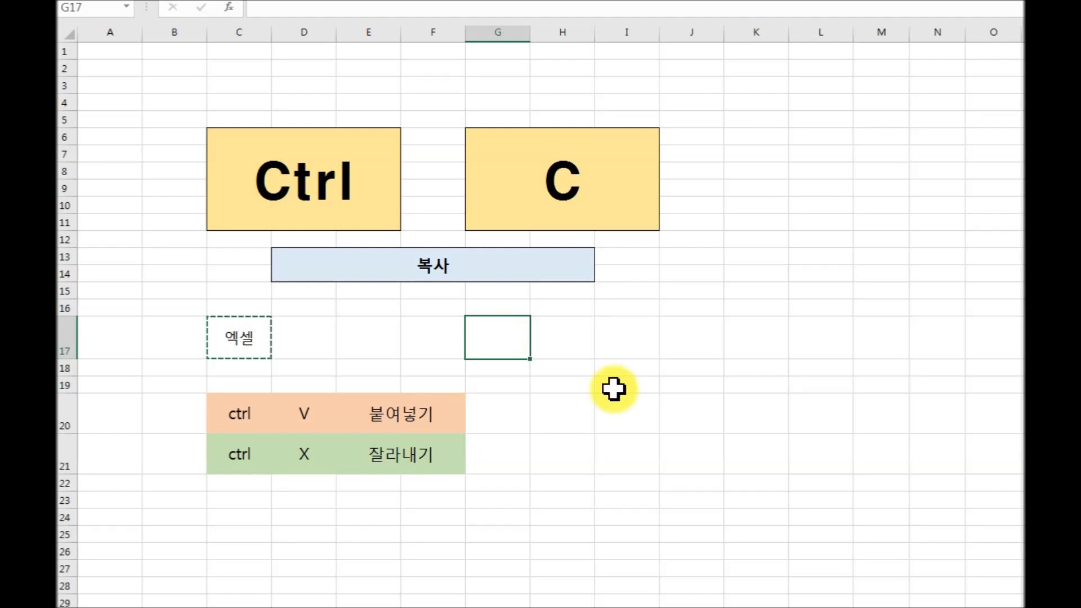
key(ctrl+v)
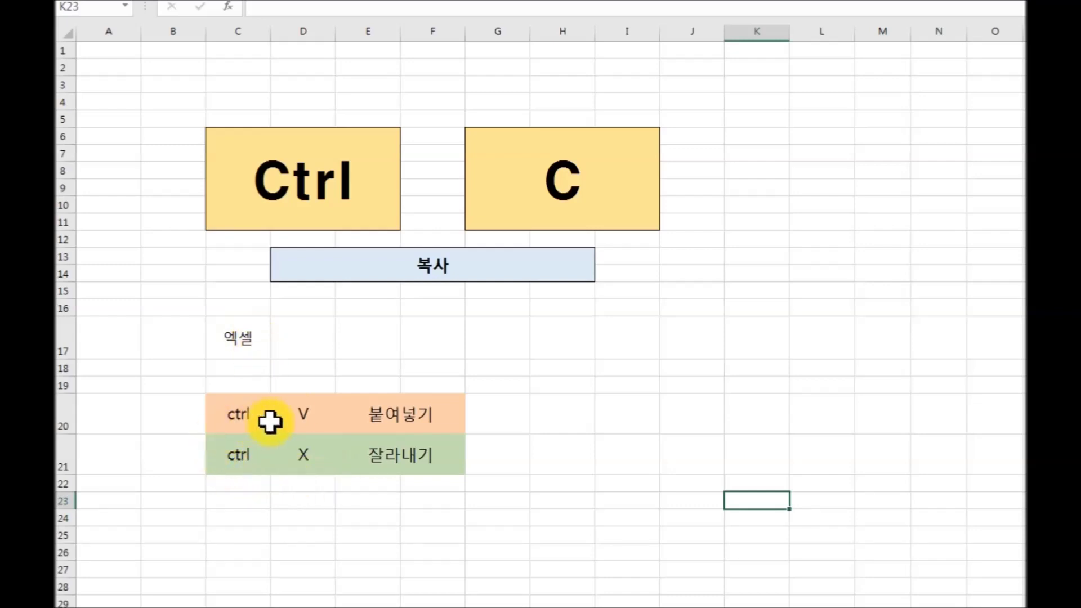
Cut 엑셀 from C17 with Ctrl+X and paste it into G17.
click(256, 346)
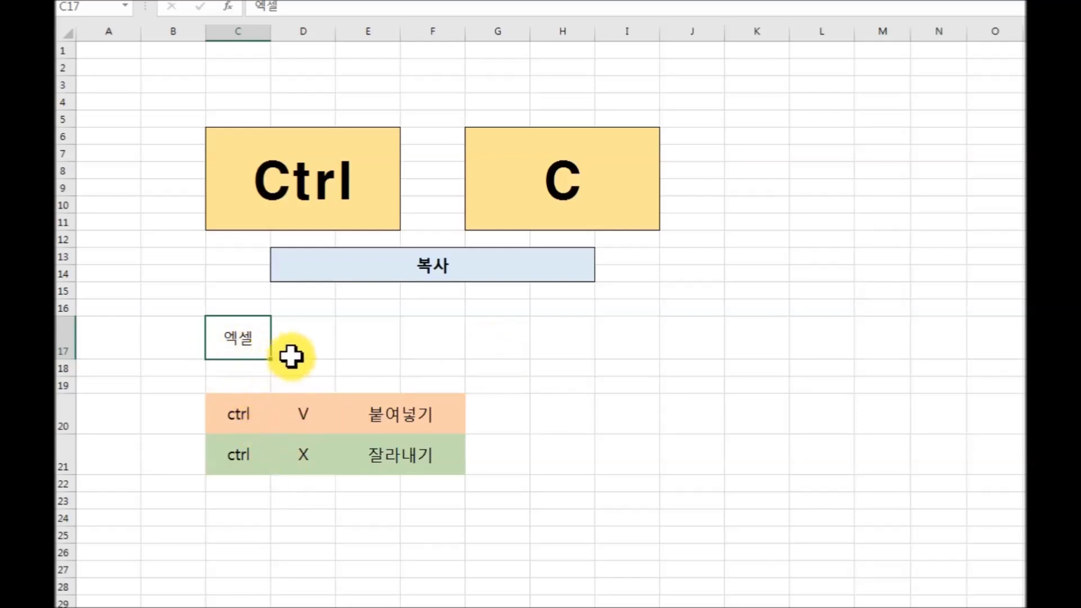
key(ctrl+c)
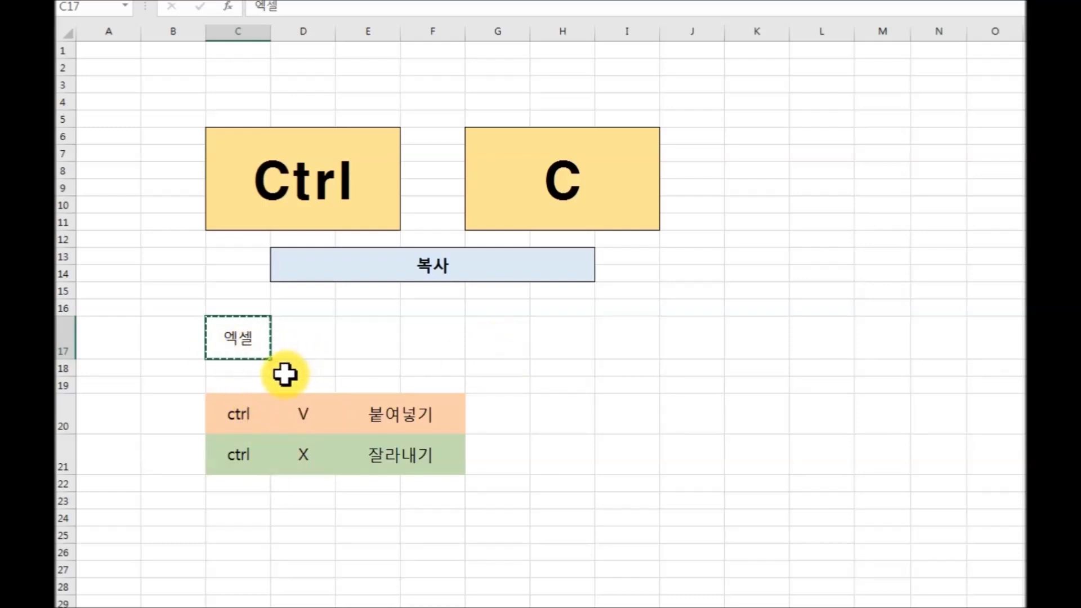
click(500, 344)
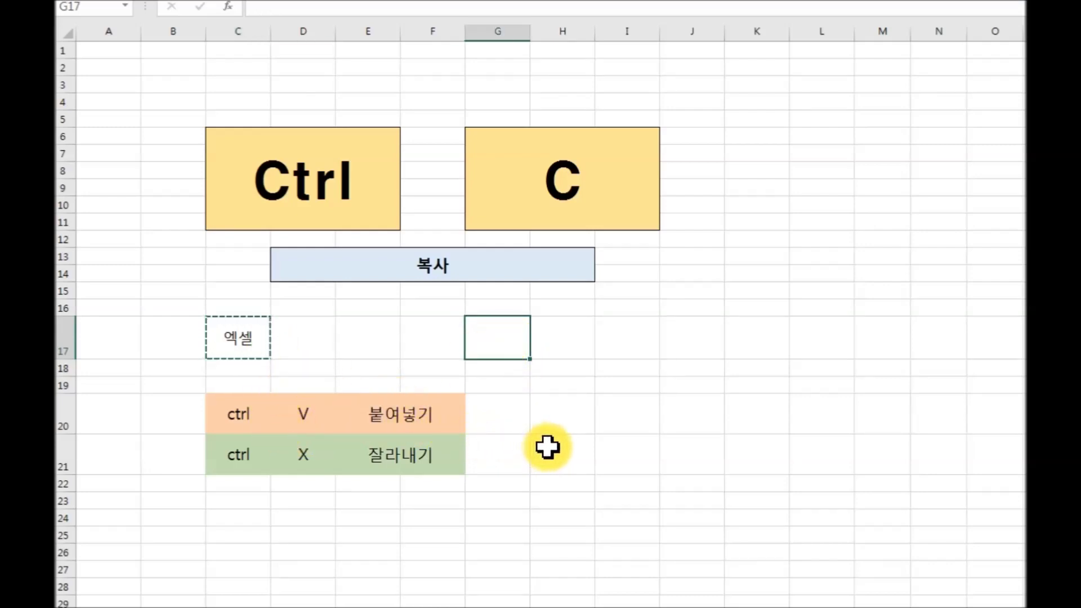
key(ctrl+v)
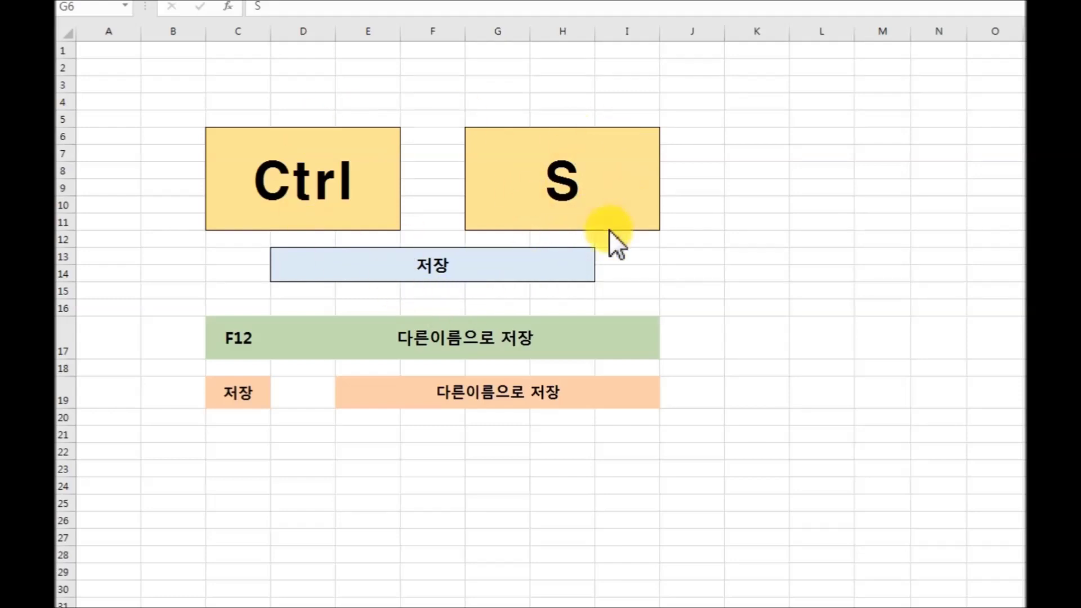
Enter 12 in cell F22.
click(434, 450)
text(12)
key(ctrl+Return)
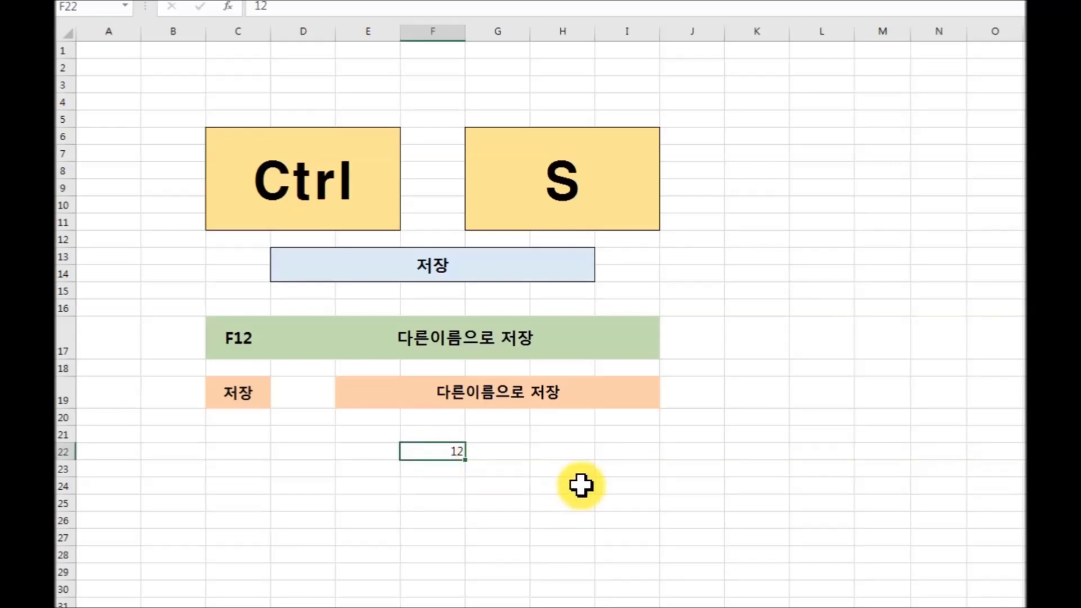
Open the Save As window with F12, then cancel it without saving.
key(F12)
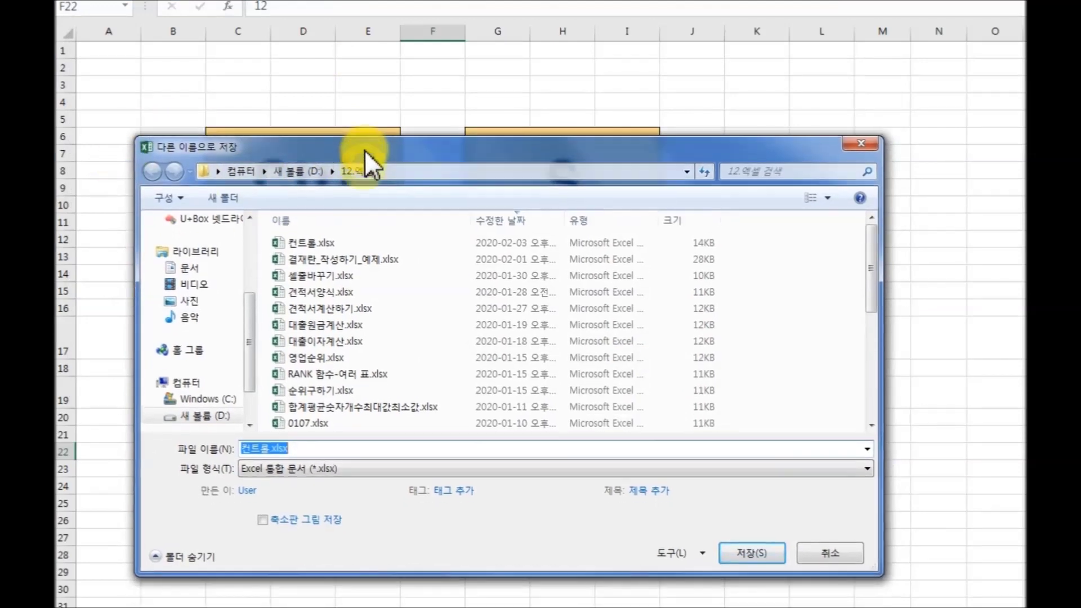
drag(363, 167, 386, 50)
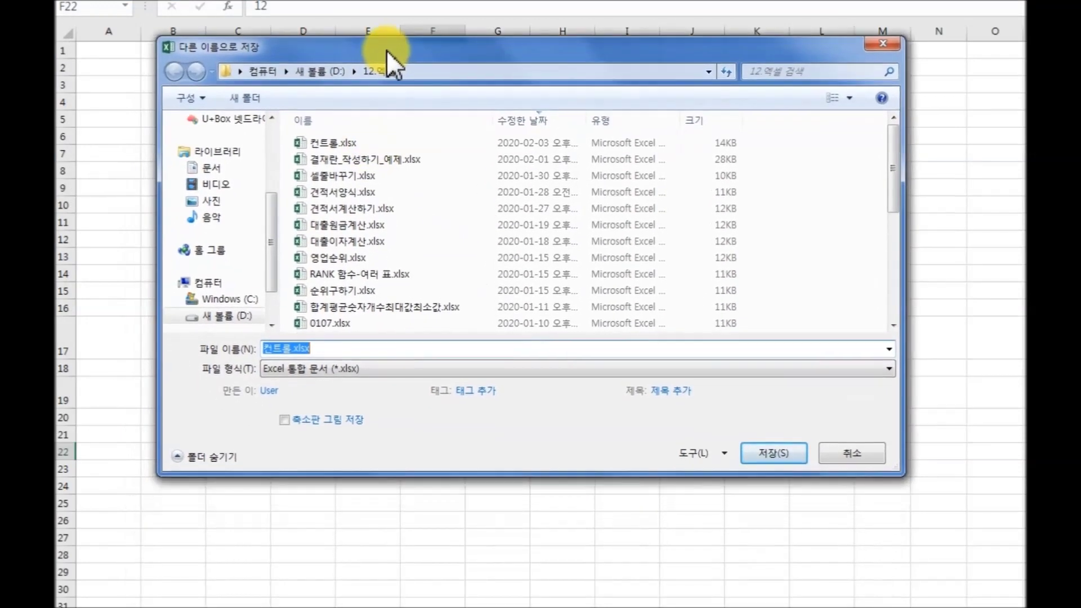
click(839, 452)
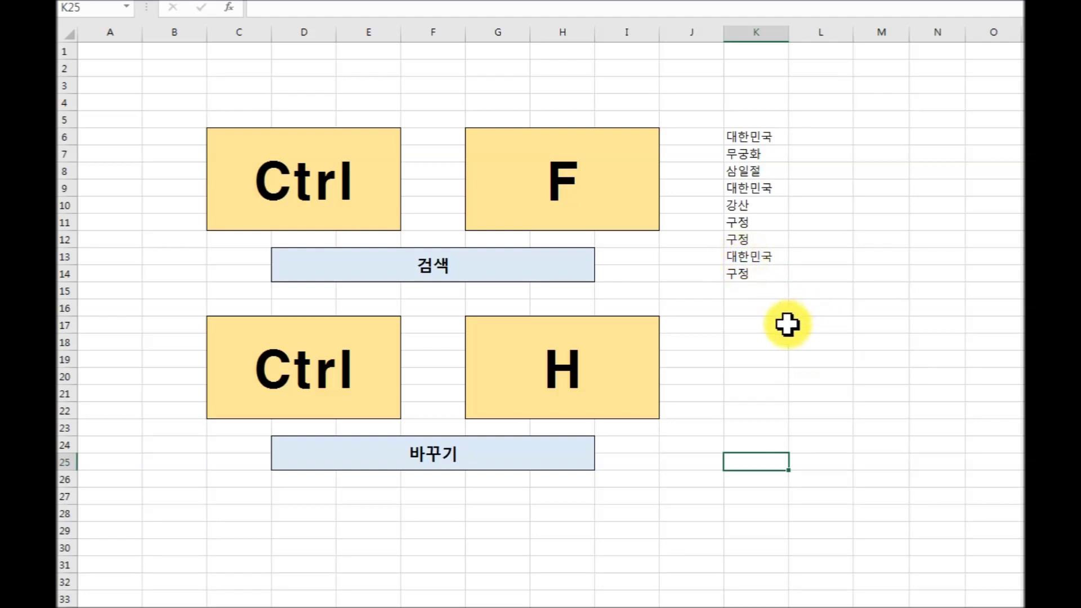
key(ctrl+f)
drag(949, 314, 744, 332)
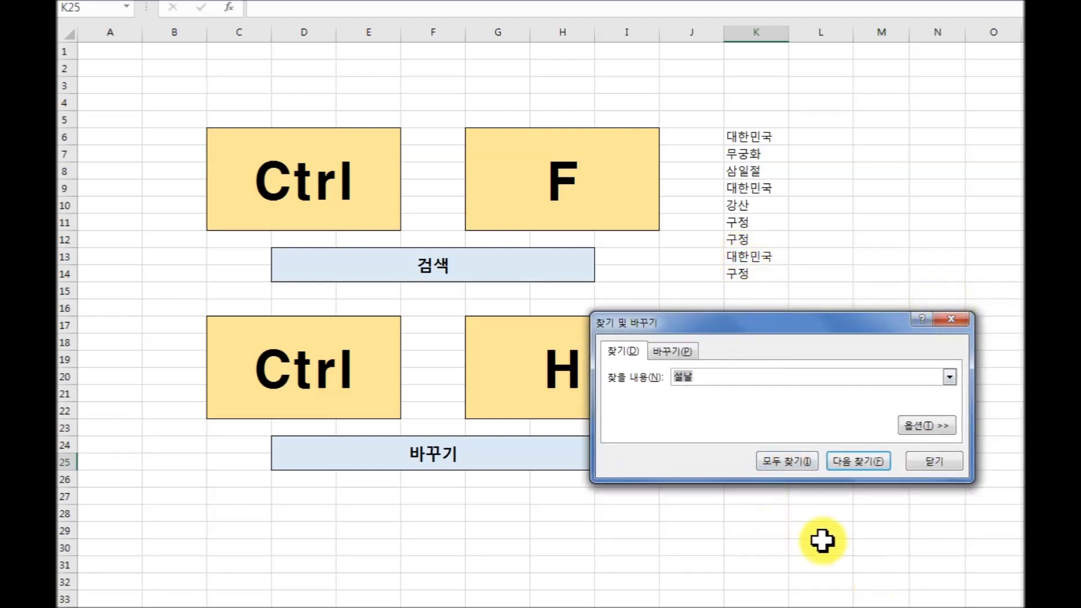
click(707, 377)
text(구정)
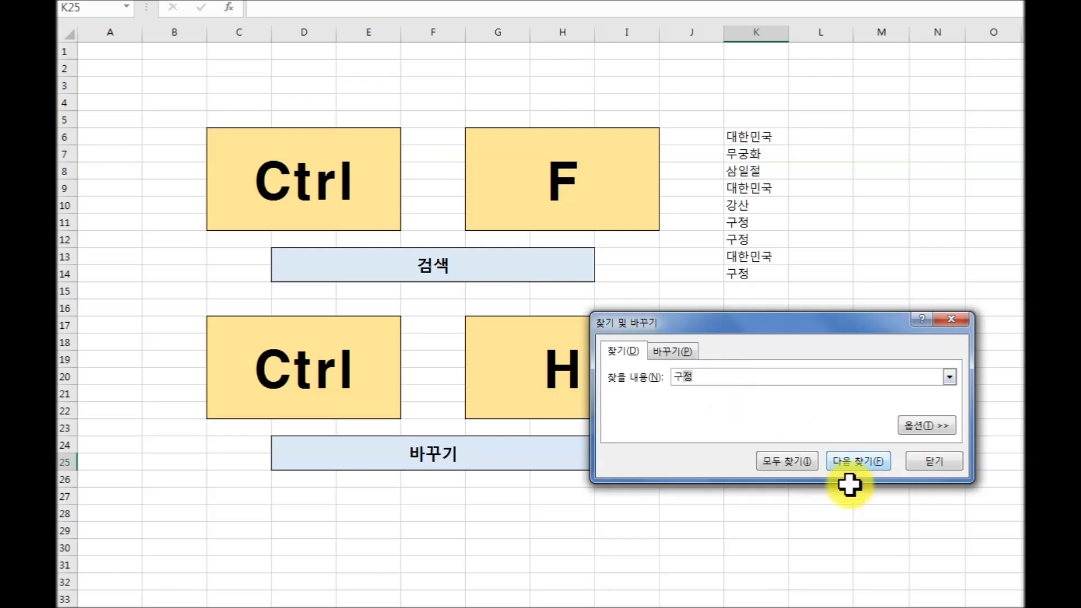
click(798, 462)
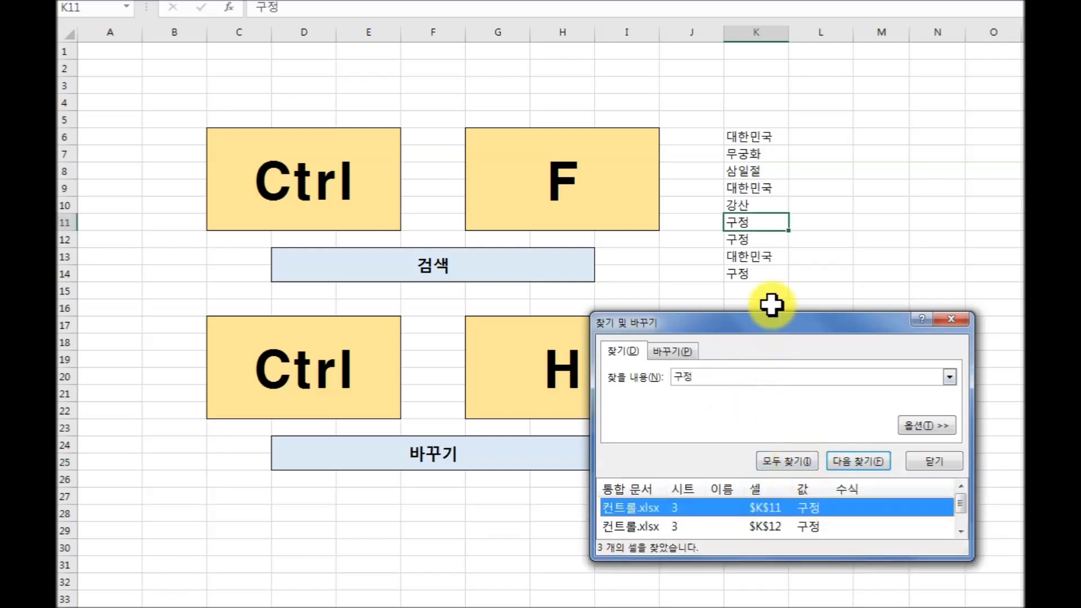
drag(755, 324, 755, 313)
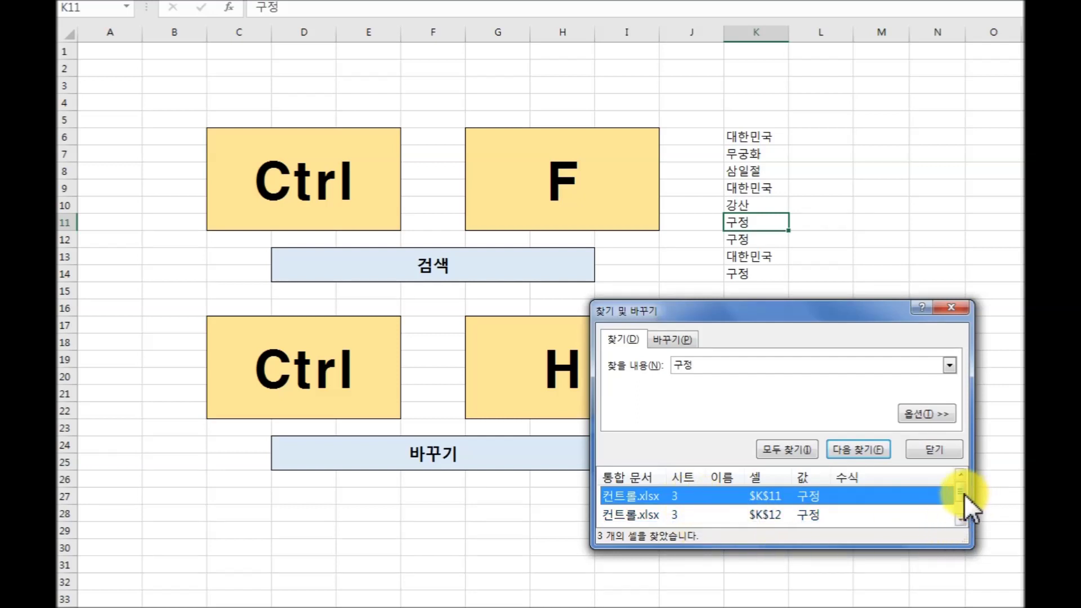
scroll(965, 496, down, 1)
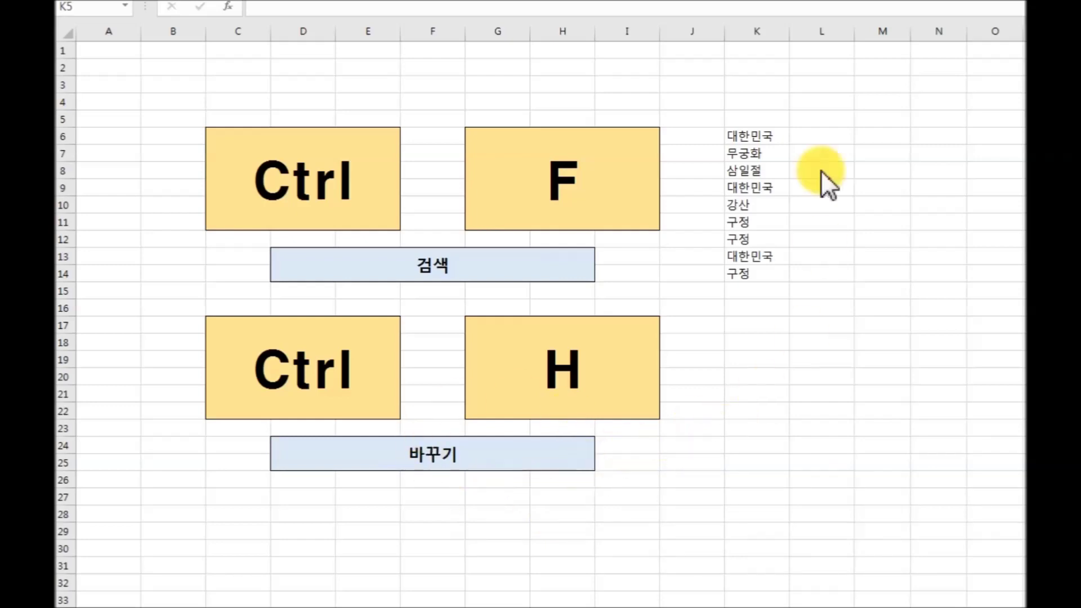
click(752, 116)
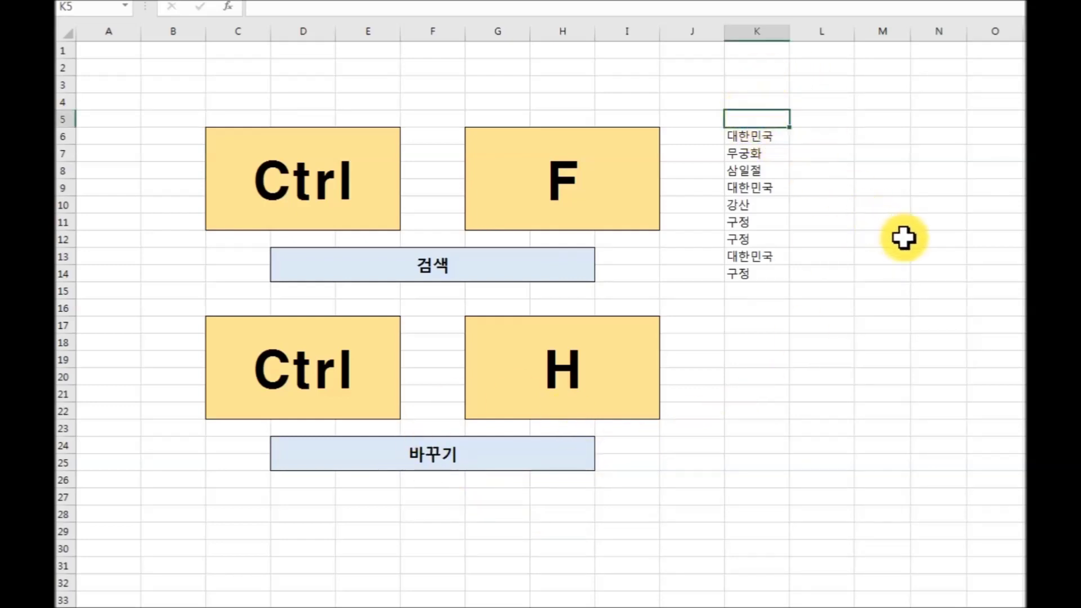
Replace all 구정 entries with 설날 and acknowledge the three-replacements notice.
key(ctrl+h)
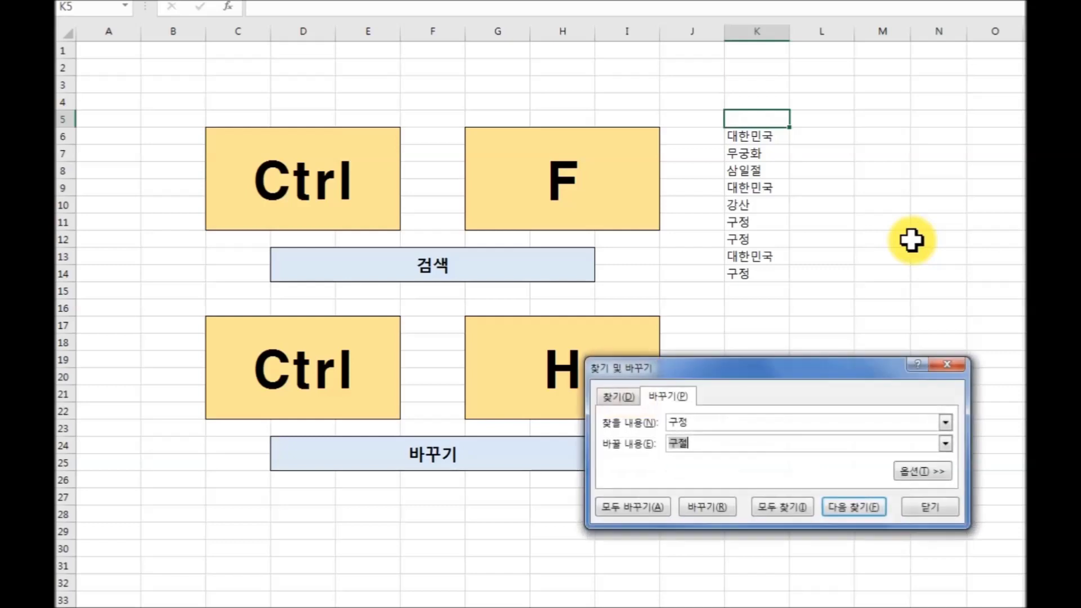
drag(811, 373, 849, 330)
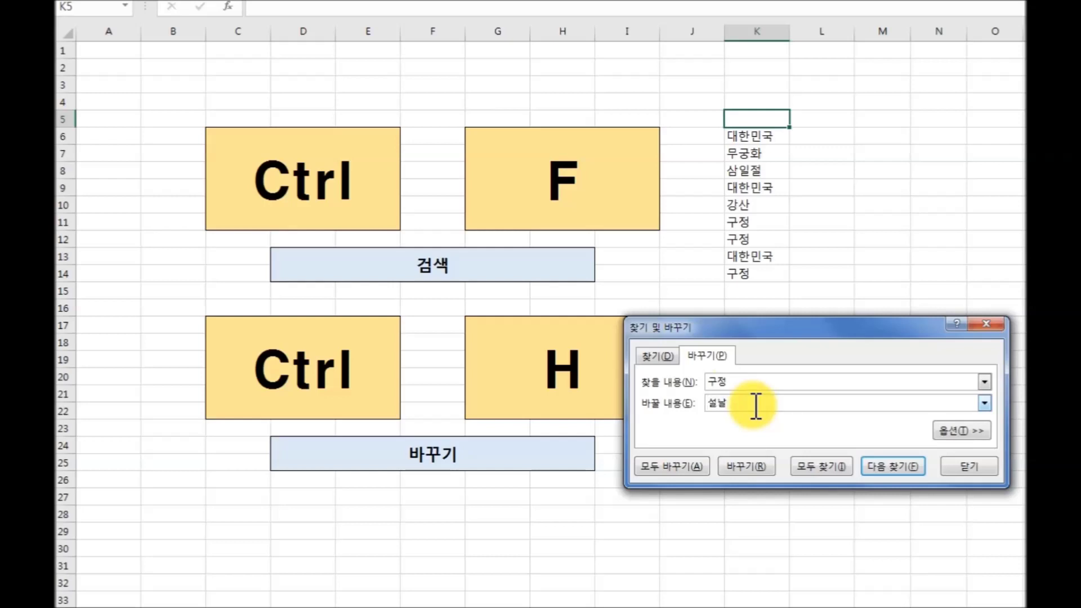
drag(756, 405, 715, 441)
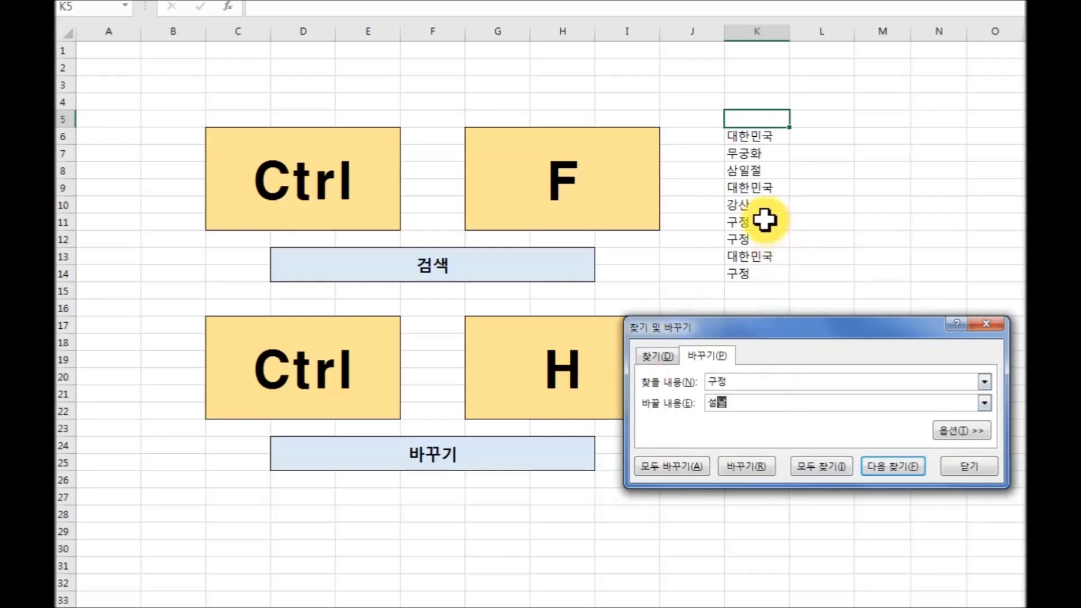
key(BackSpace)
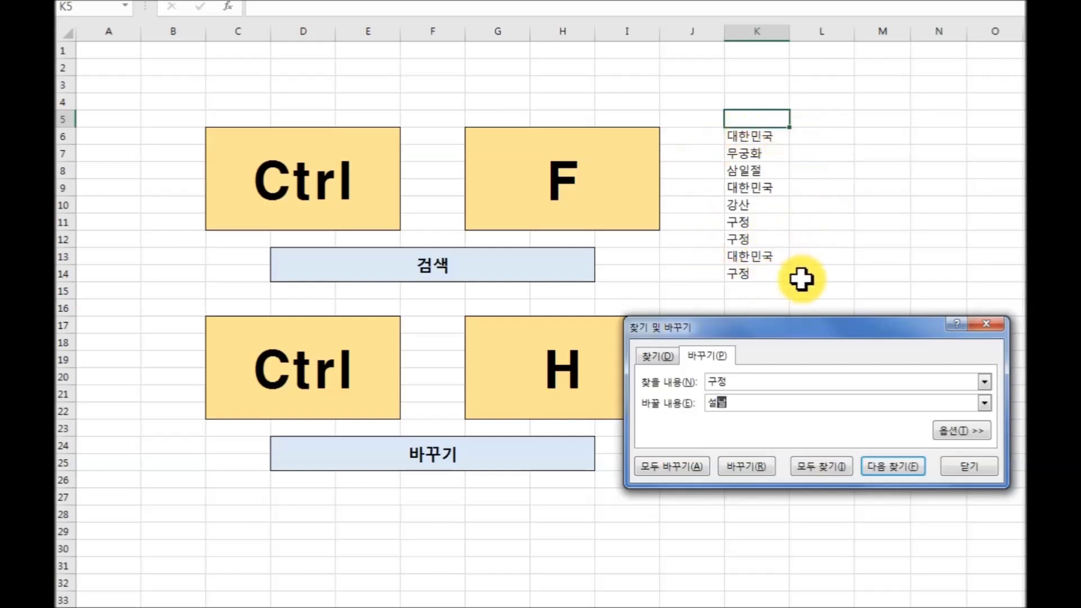
text(날)
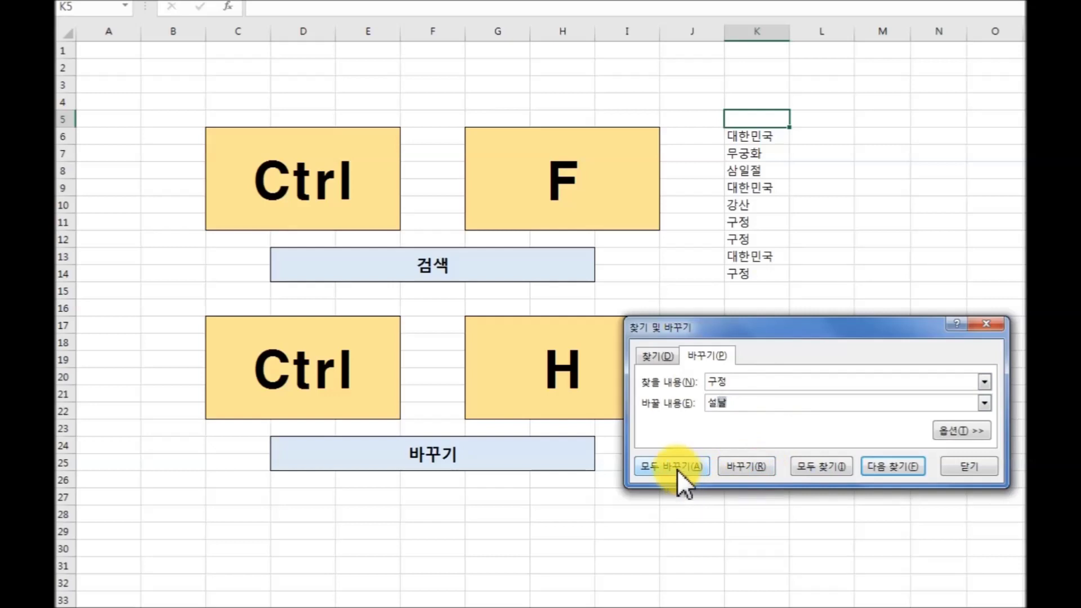
click(683, 465)
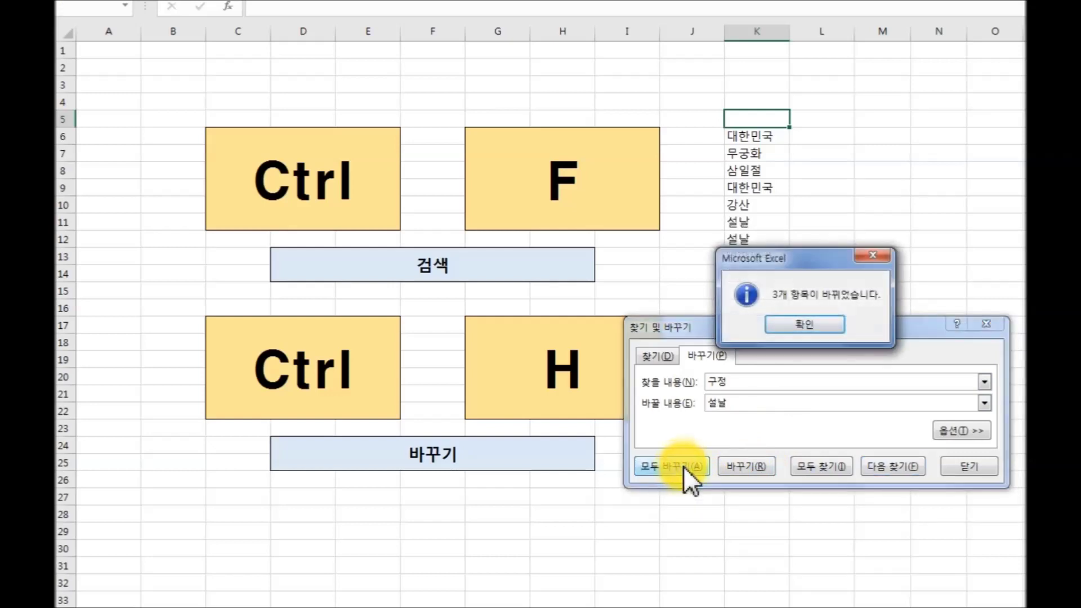
click(813, 327)
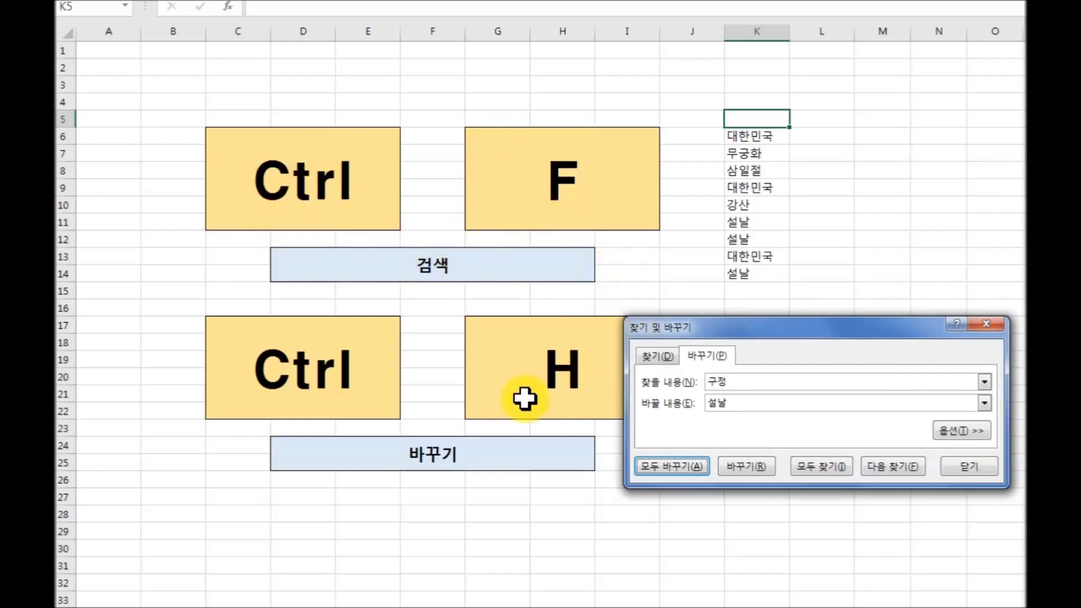
Close the Find and Replace window.
drag(785, 333, 898, 338)
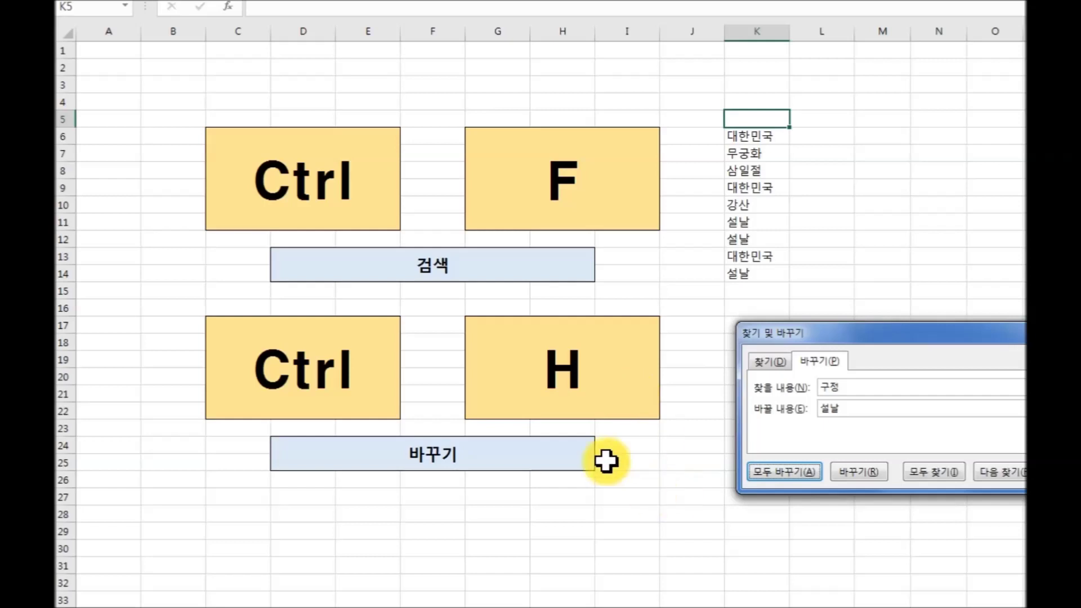
drag(935, 332, 853, 332)
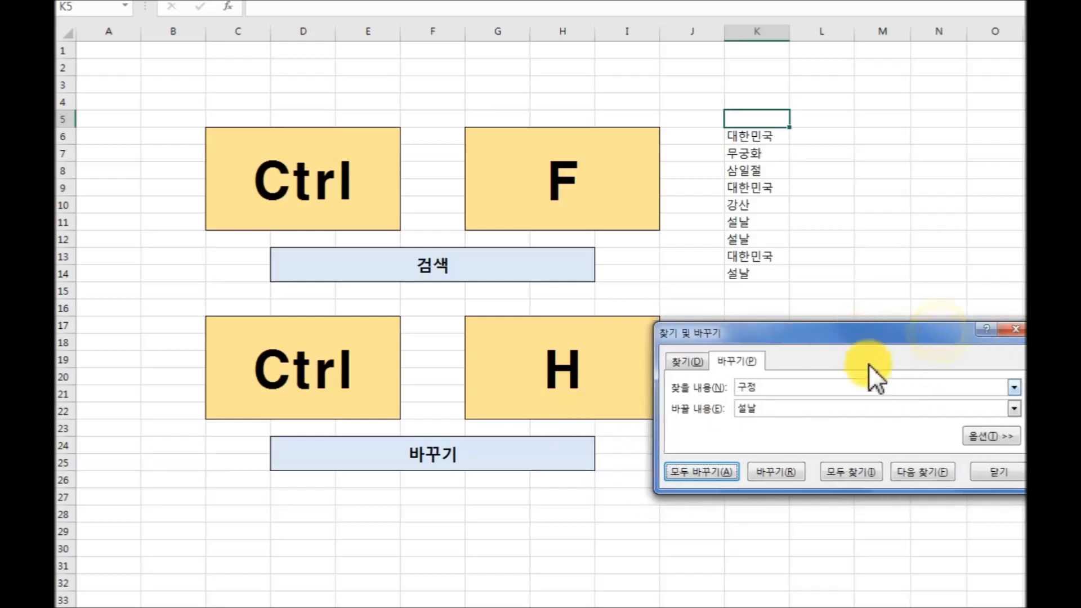
click(985, 472)
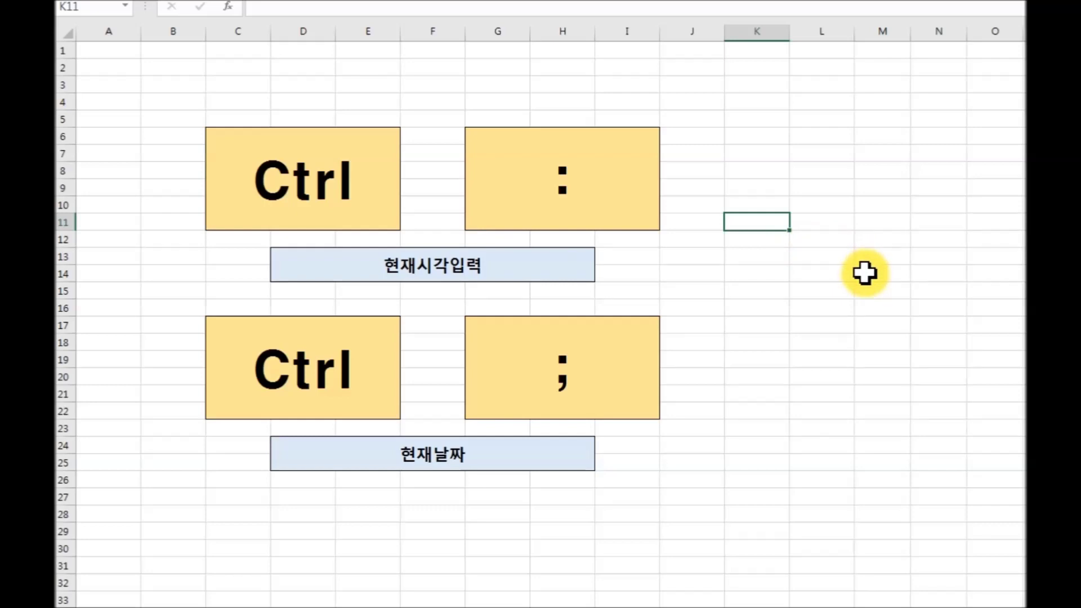
Insert the current time 5:09 PM in K11 and today's date 2020-02-03 in K22.
key(ctrl+shift+semicolon)
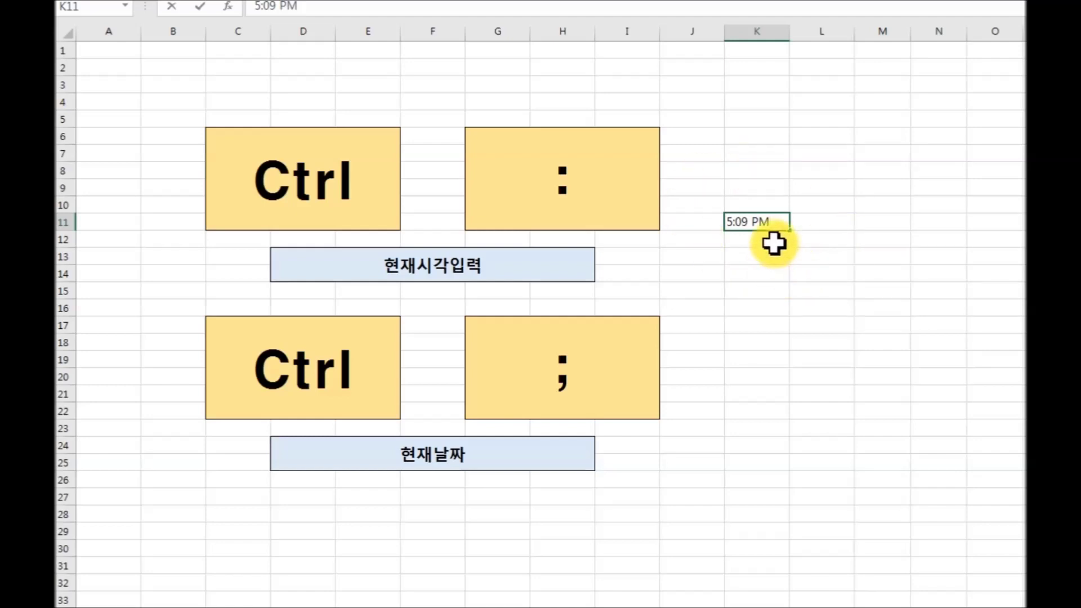
click(783, 258)
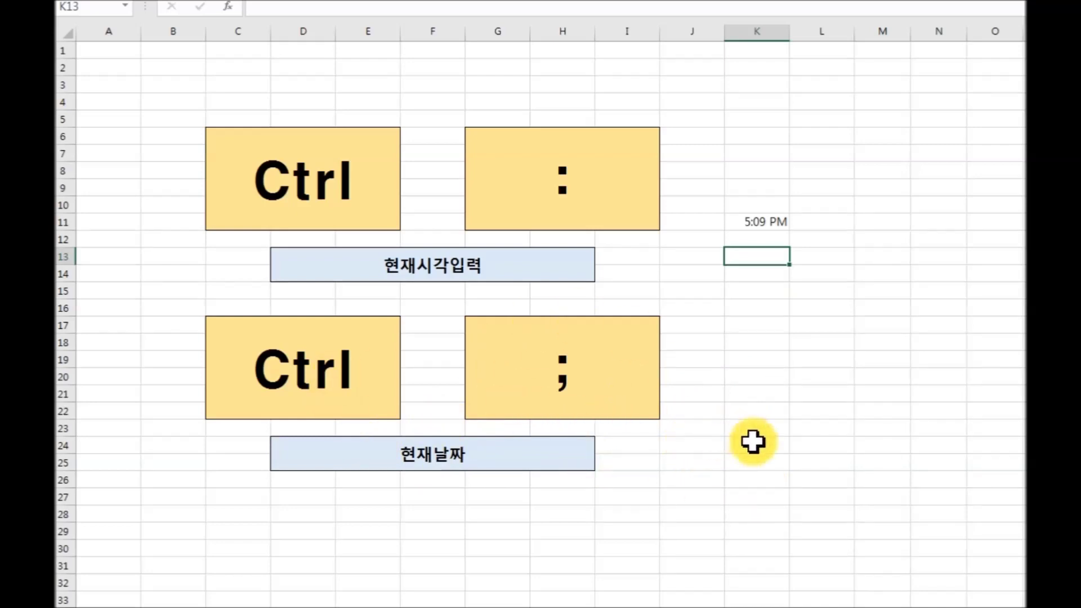
click(755, 406)
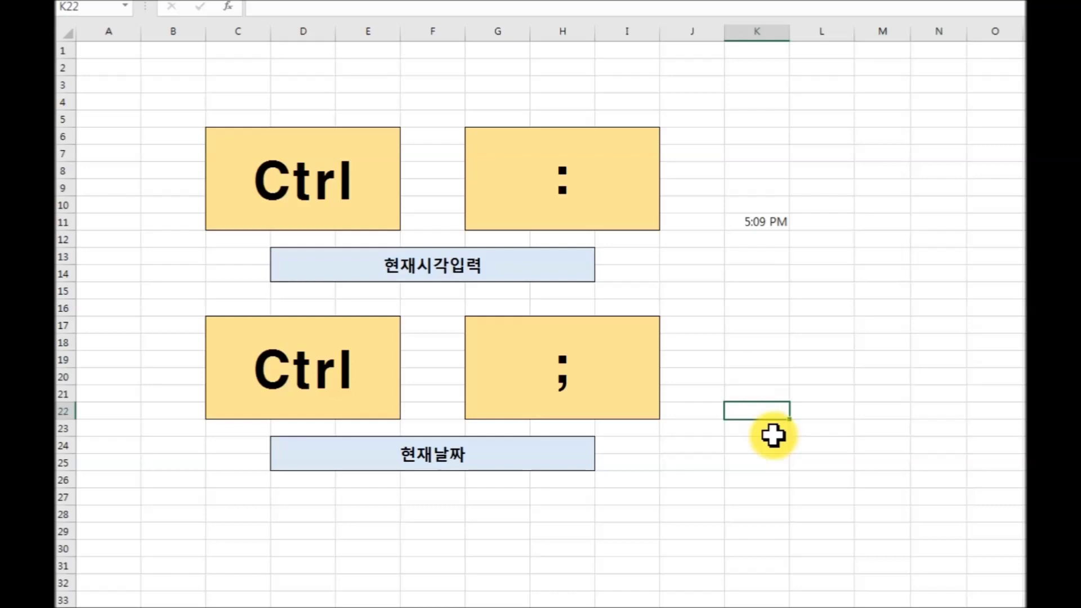
key(ctrl+semicolon)
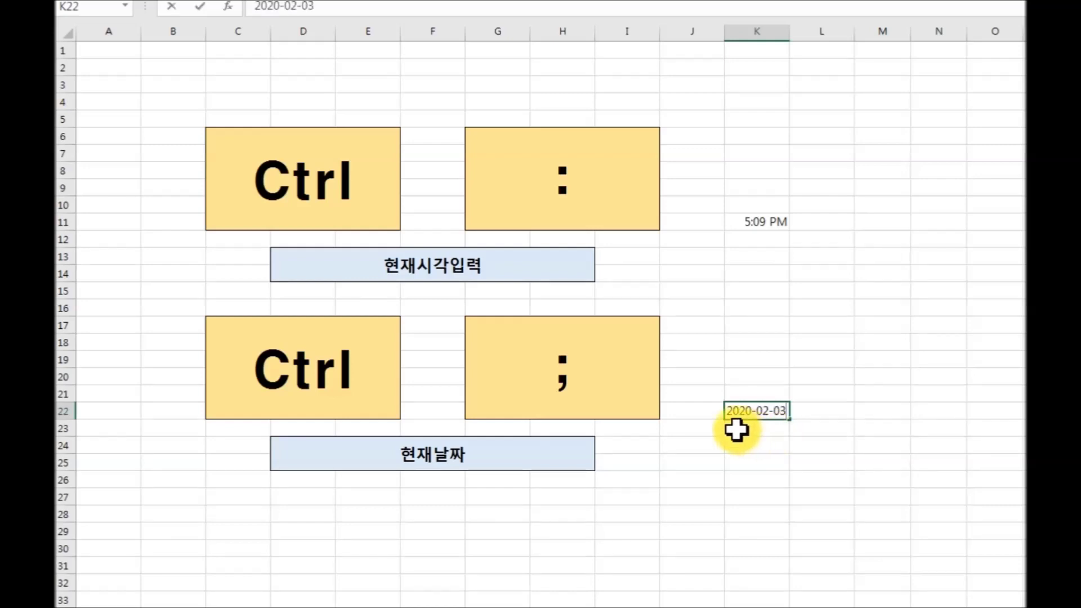
click(866, 427)
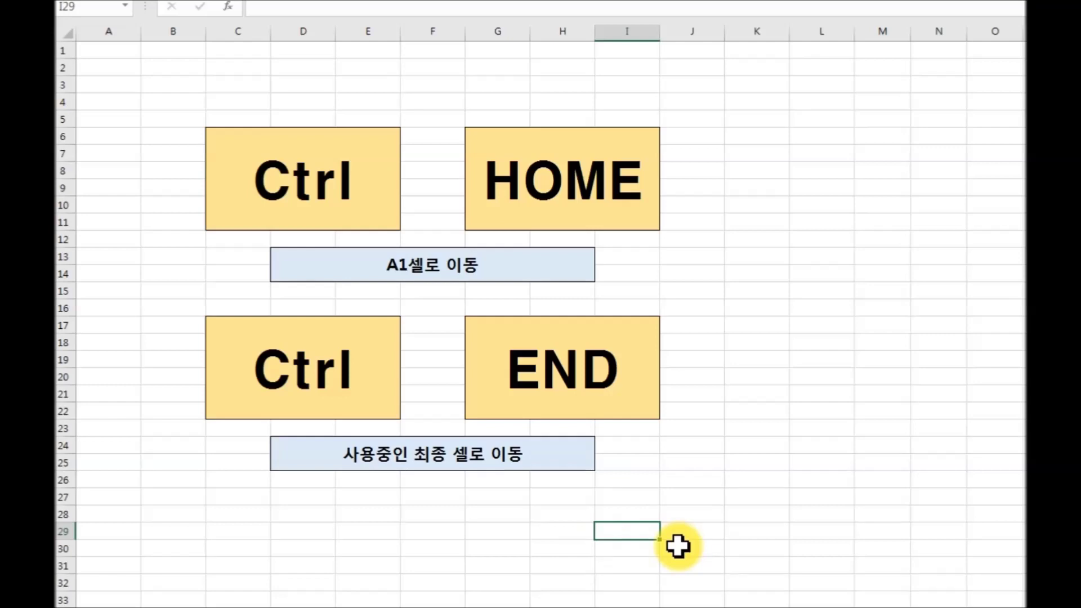
key(ctrl+Home)
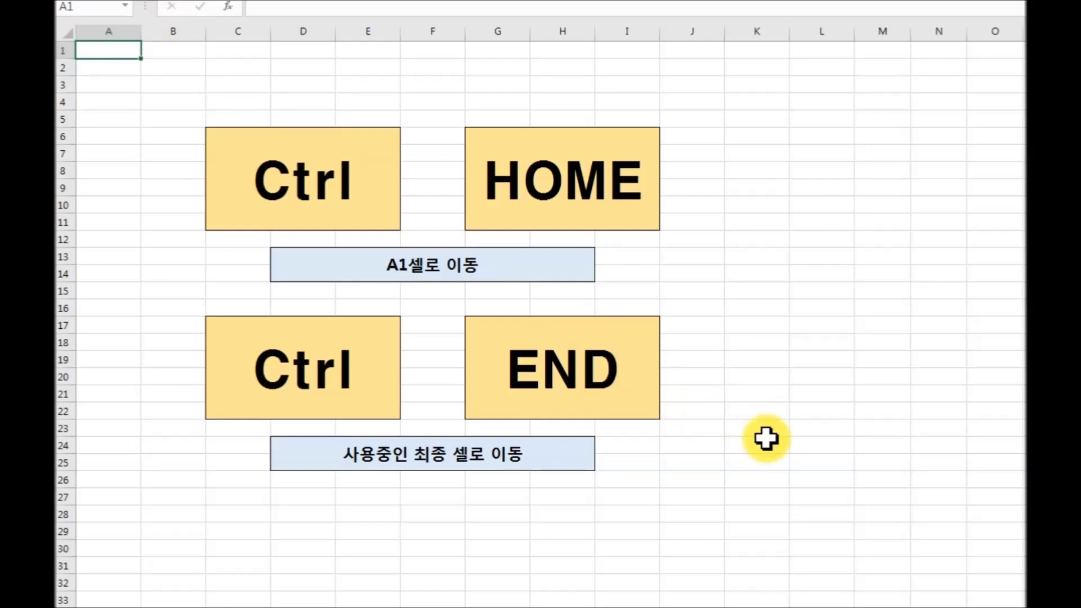
key(ctrl+End)
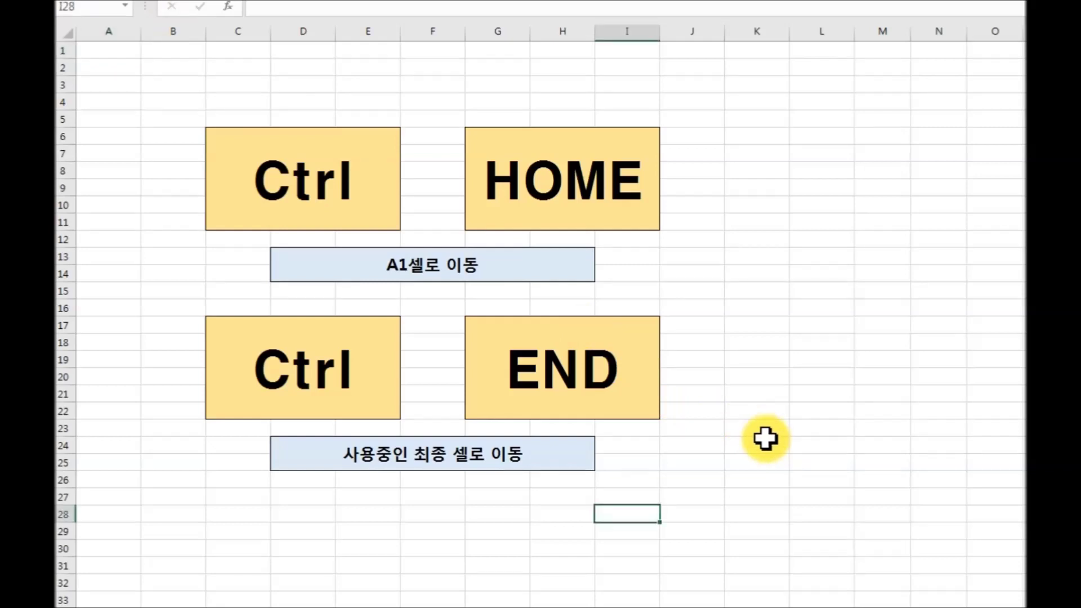